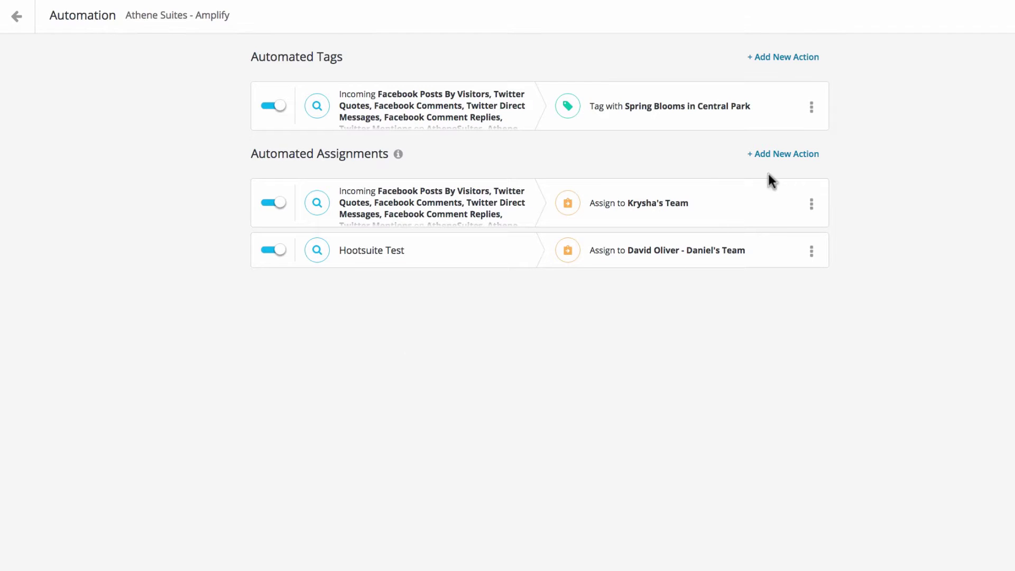
- Add a new automated assignment named 'Positive Interactions' watching both the Facebook and Twitter accounts
left_click(777, 158)
left_click(512, 134)
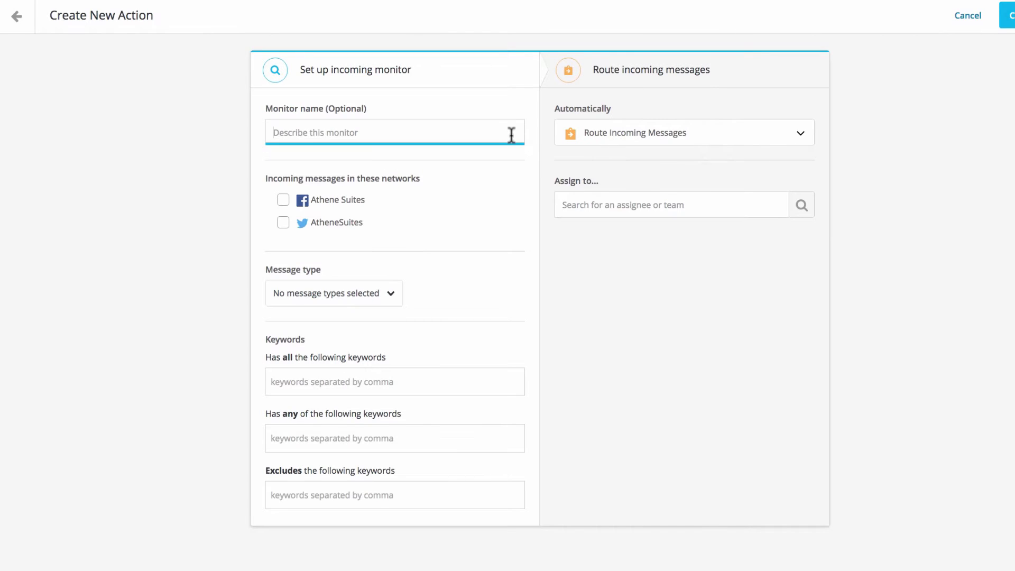
type("Positive")
type(" Interactions")
left_click(284, 200)
left_click(283, 223)
- Include all six message types and match any of Love, Great, Amazing, Thanks or ❤
left_click(310, 301)
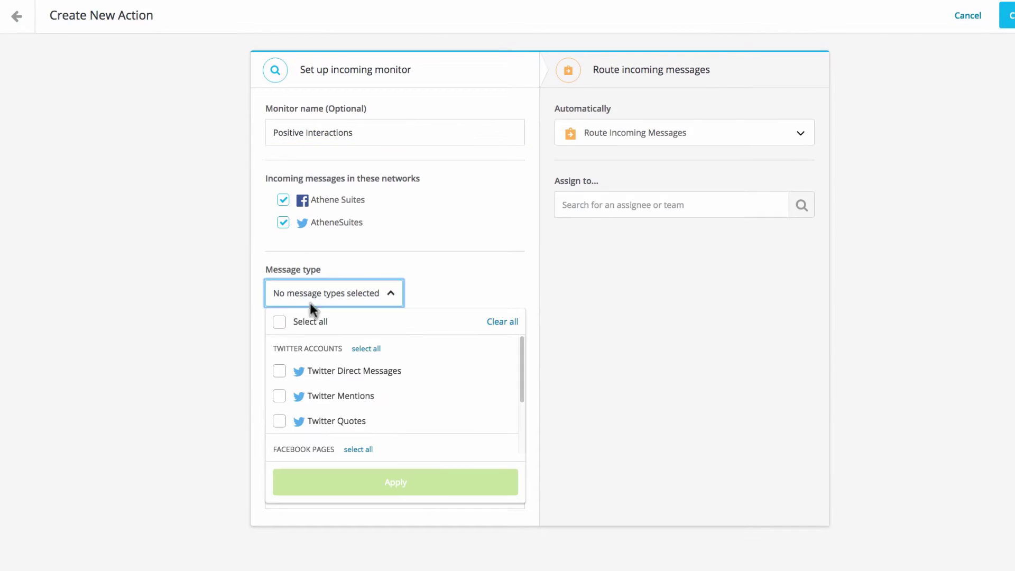
left_click(312, 323)
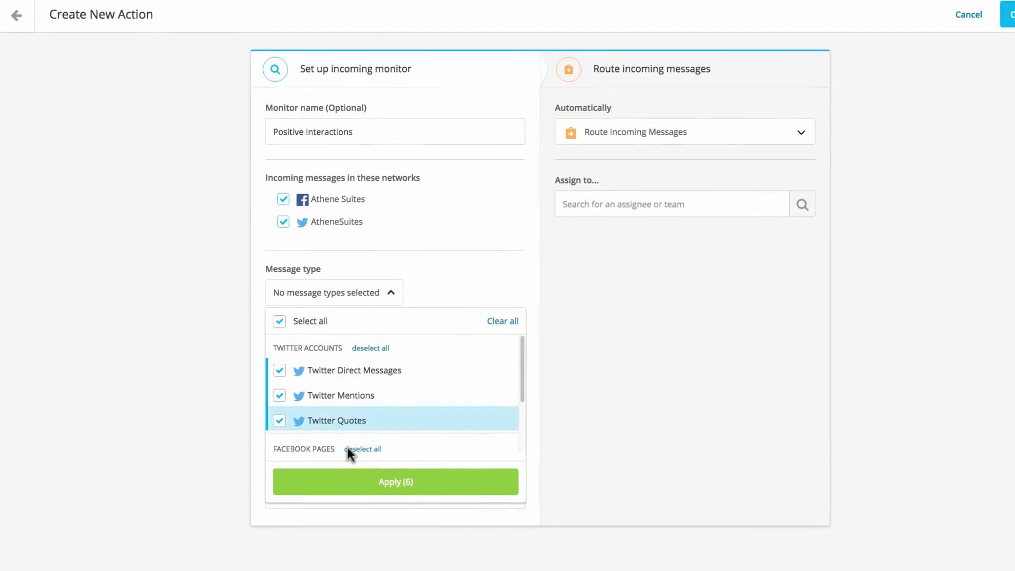
left_click(370, 481)
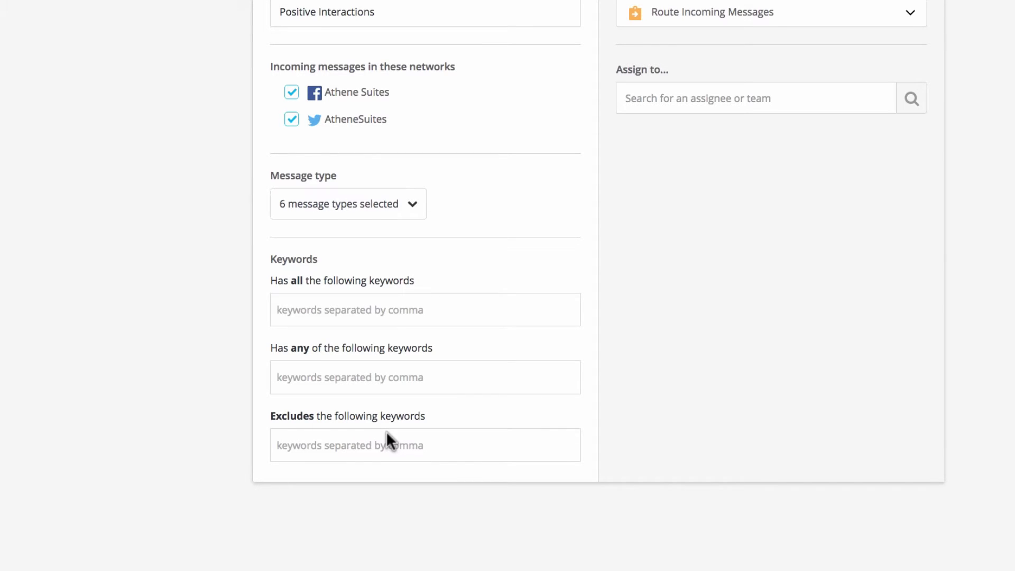
left_click(346, 378)
type("Lo")
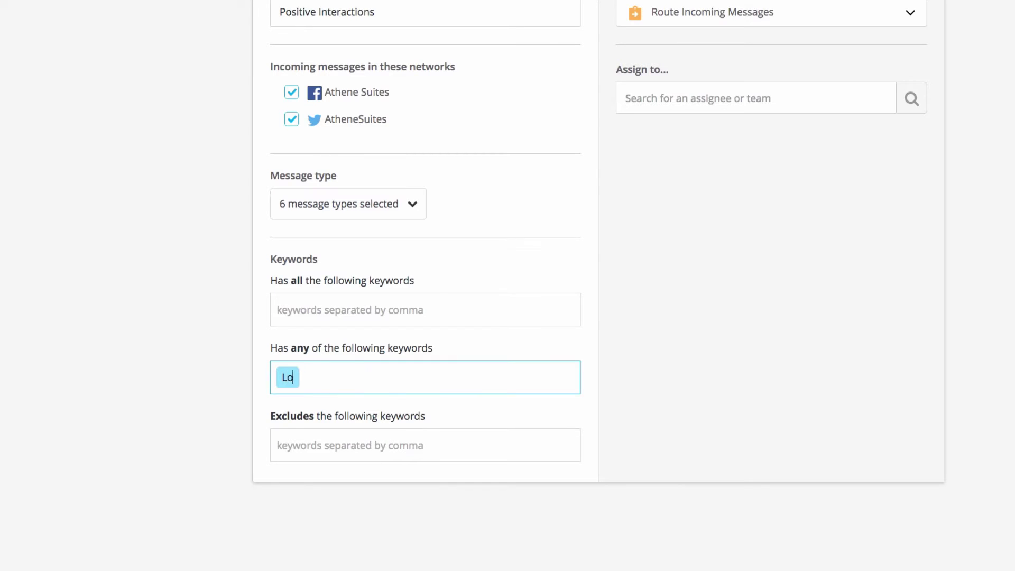
type("ve,Great,Amaz")
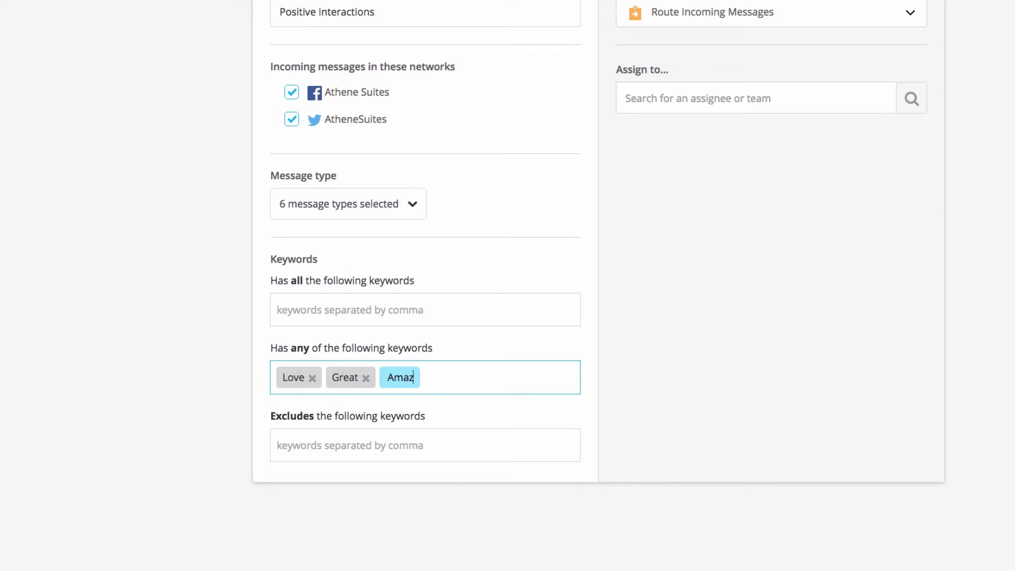
type("ing,Thanks,❤")
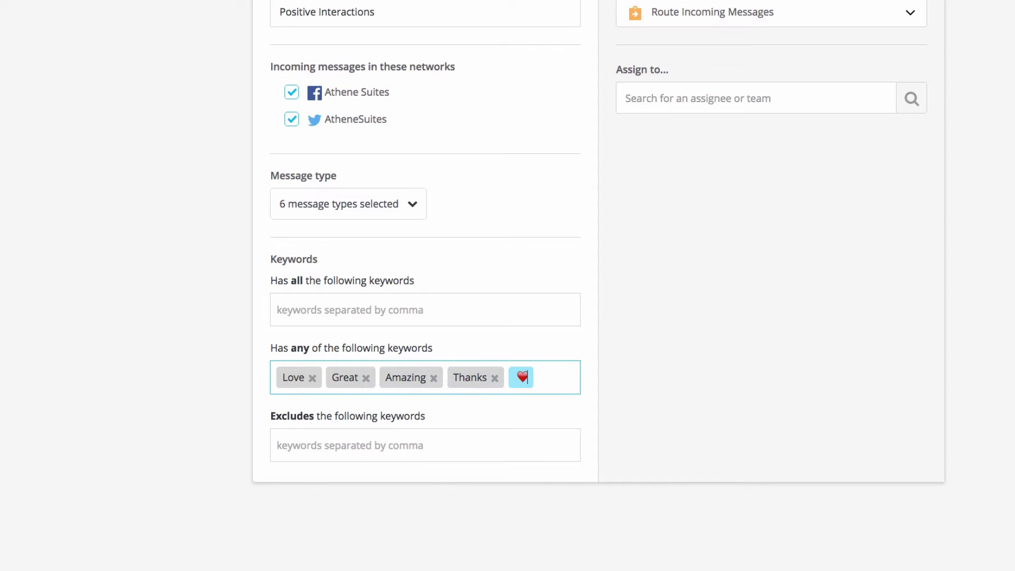
type(",")
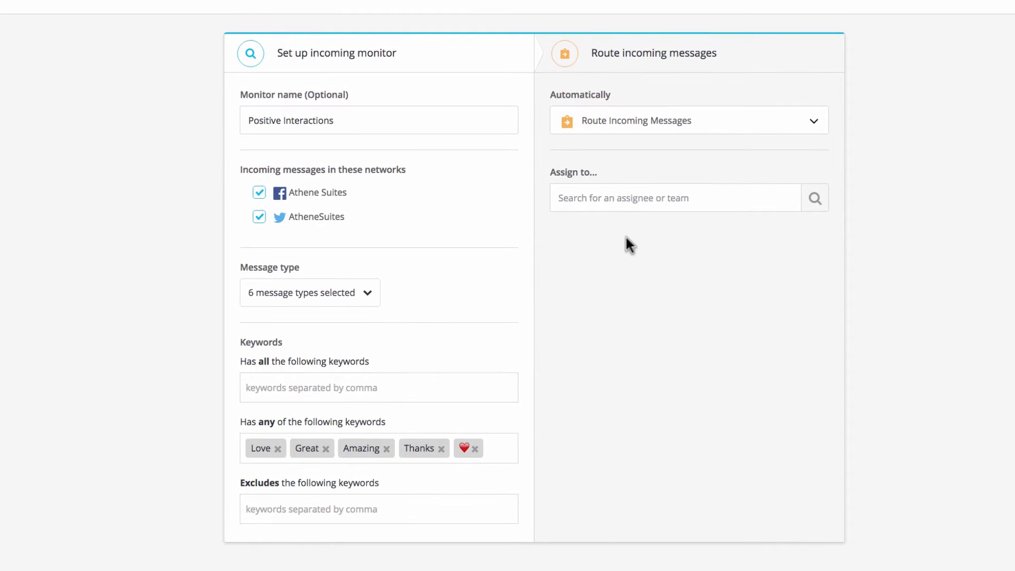
left_click(645, 190)
type("D")
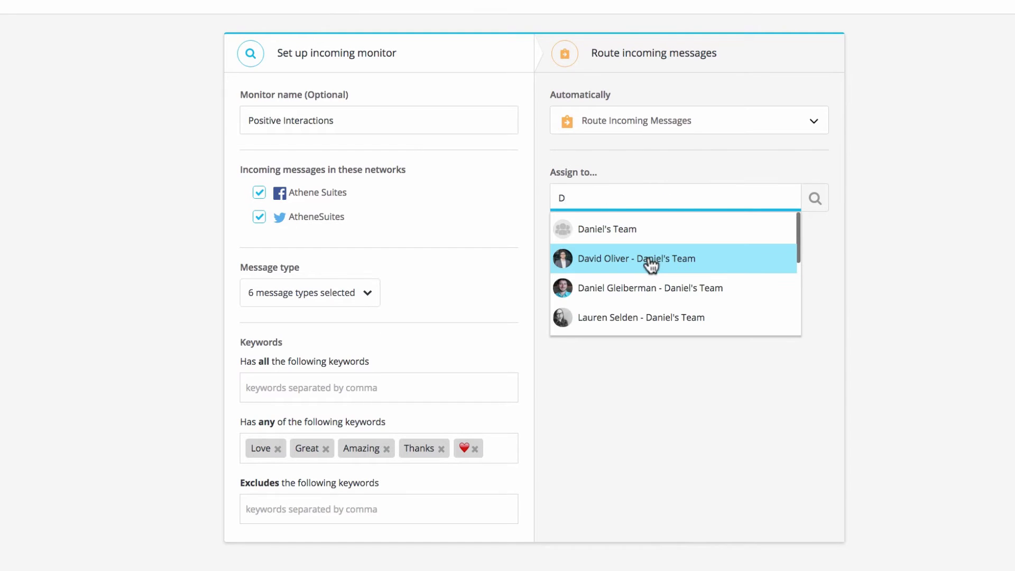
left_click(648, 257)
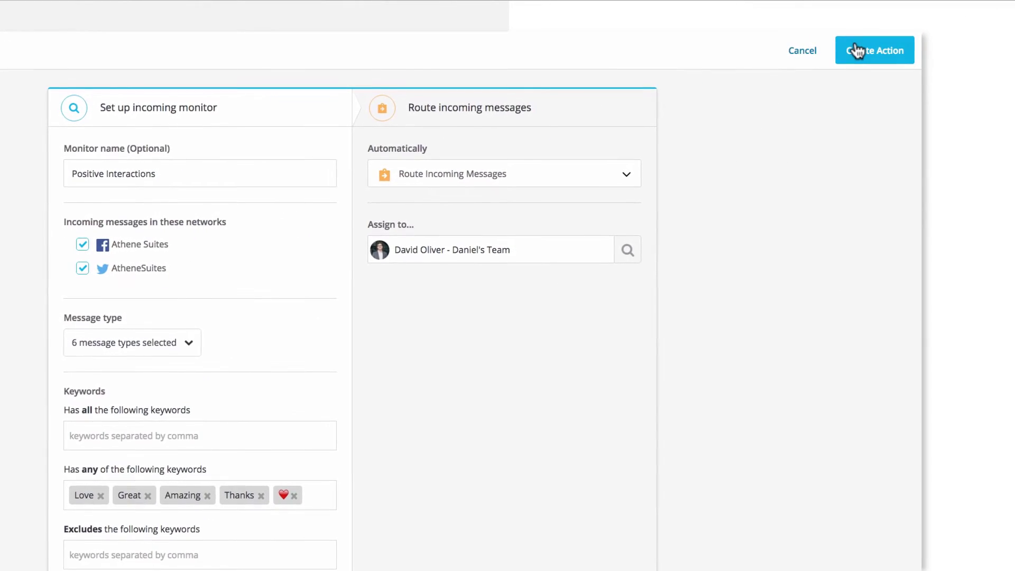
left_click(856, 51)
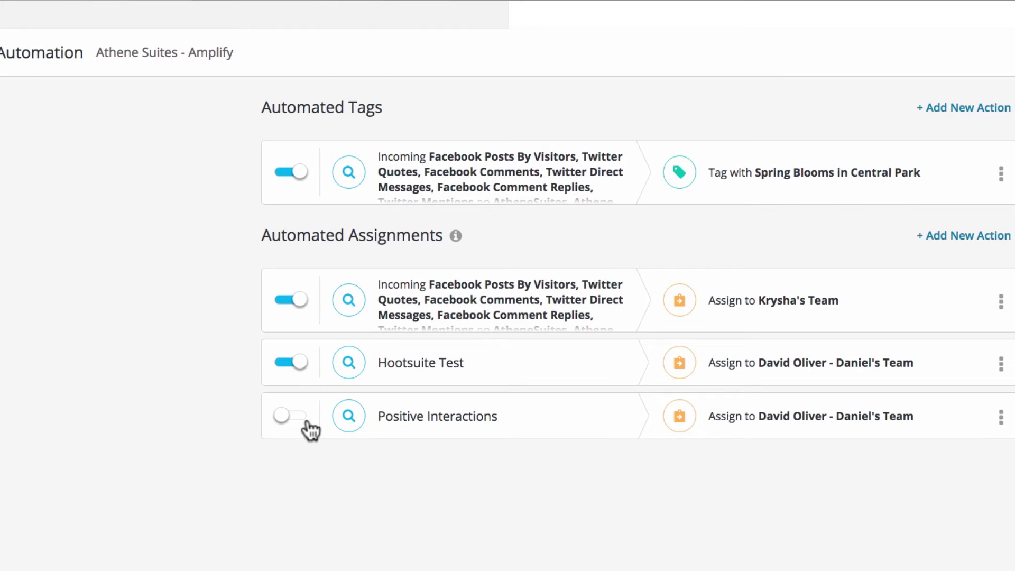
- Enable the Positive Interactions rule and drag it to the top of the assignments list
left_click(307, 421)
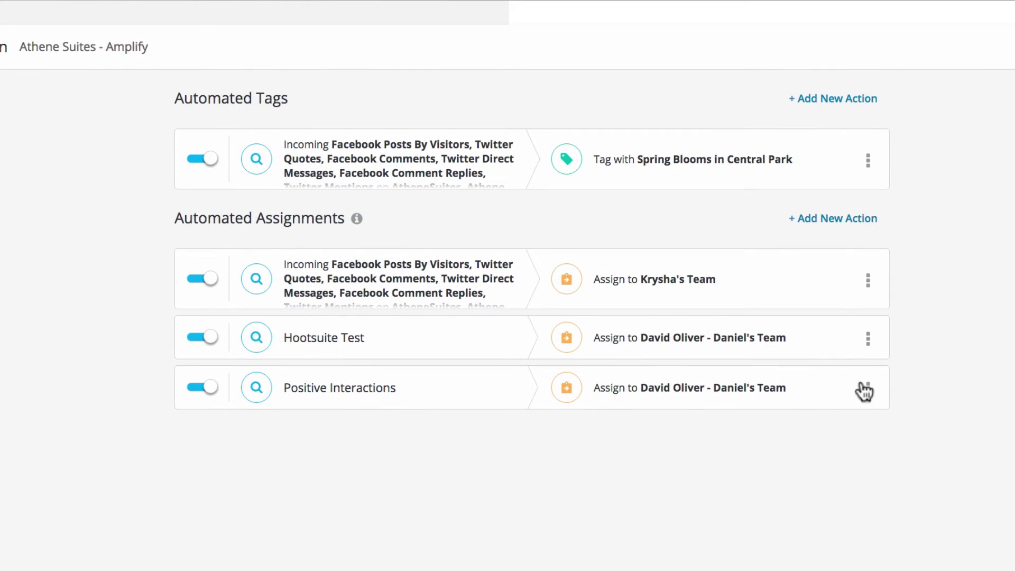
left_click_drag(865, 390, 863, 260)
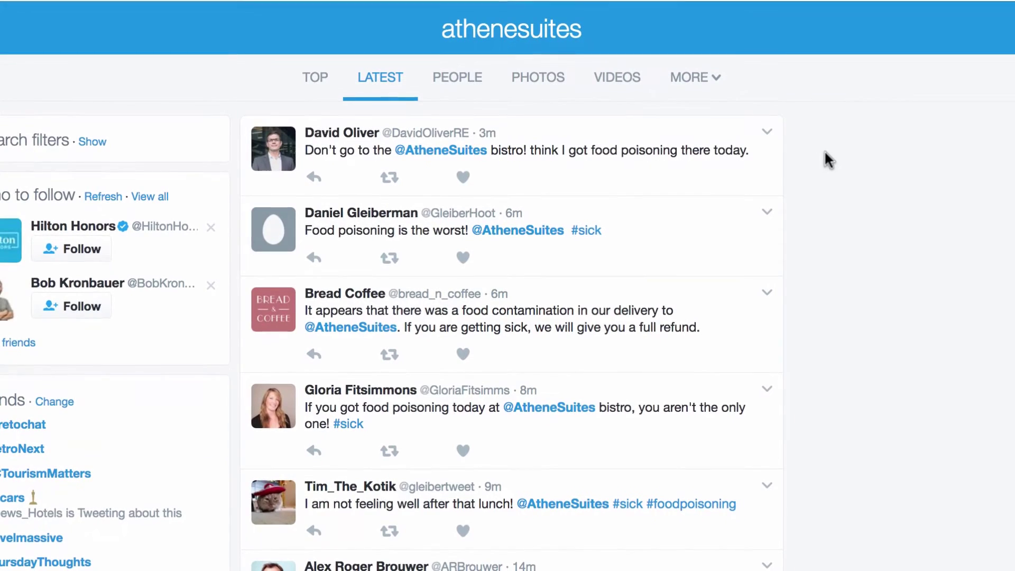
- Scroll through the latest athenesuites tweets complaining about food poisoning
scroll(824, 150, "down", 3)
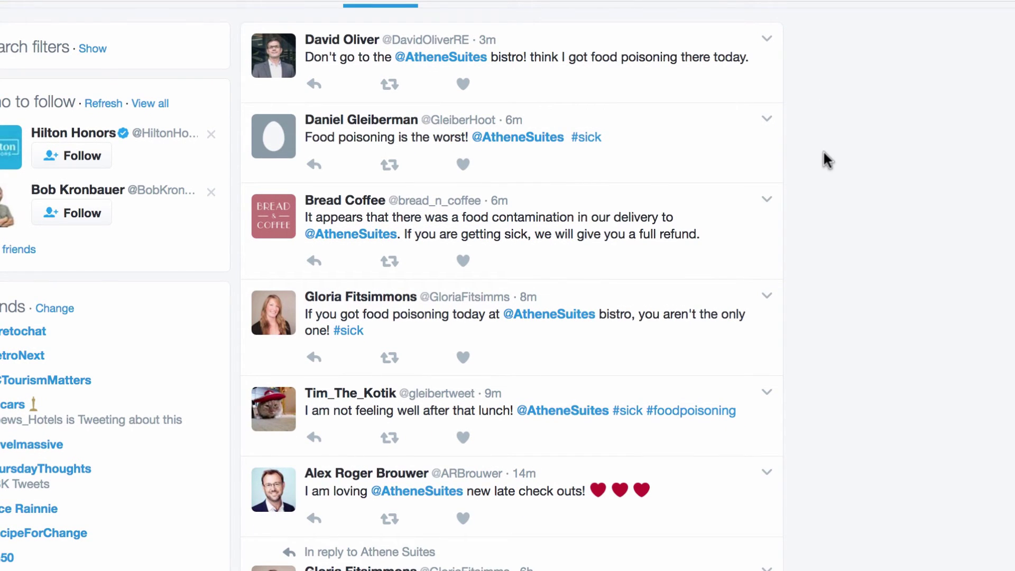
- Name the monitor 'Food poisoning crisis' covering both accounts and all message types
type("ing crisis")
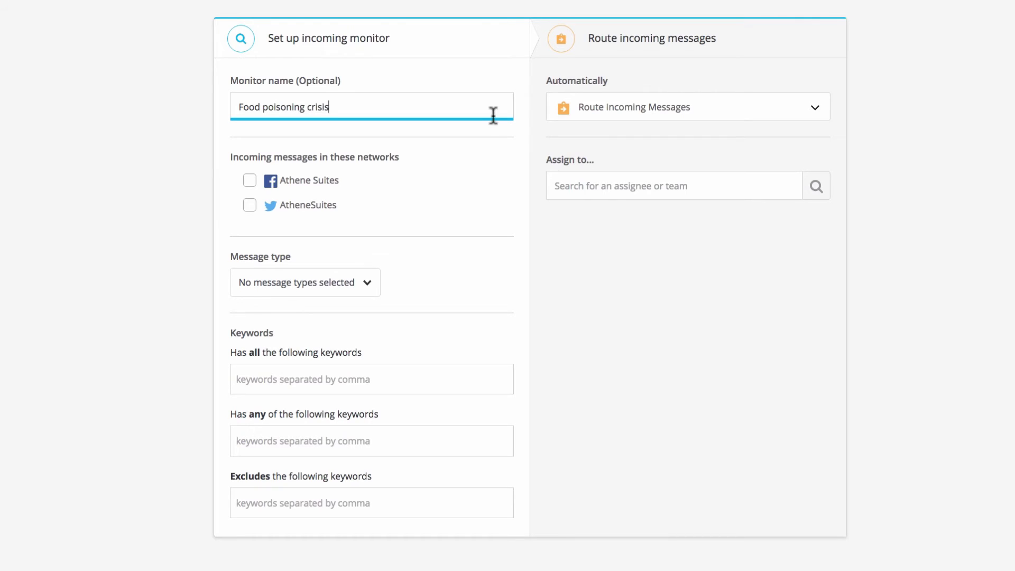
left_click(249, 180)
left_click(318, 206)
left_click(305, 282)
left_click(290, 318)
left_click(371, 489)
- Match any of 'Food poisoning', 'sick' or 'gross' and assign to Athene PR Team
left_click(300, 446)
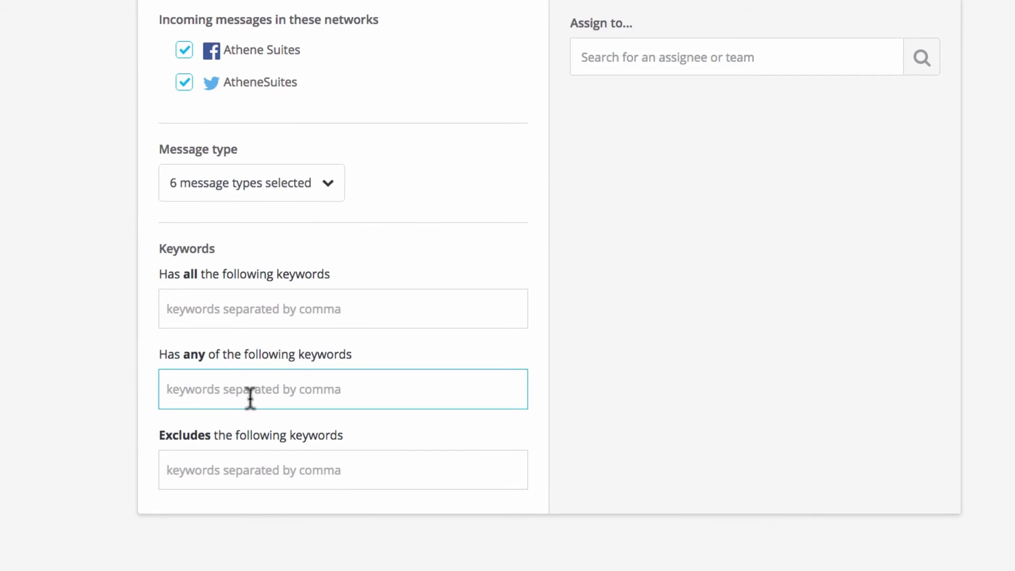
type("Food poisoning")
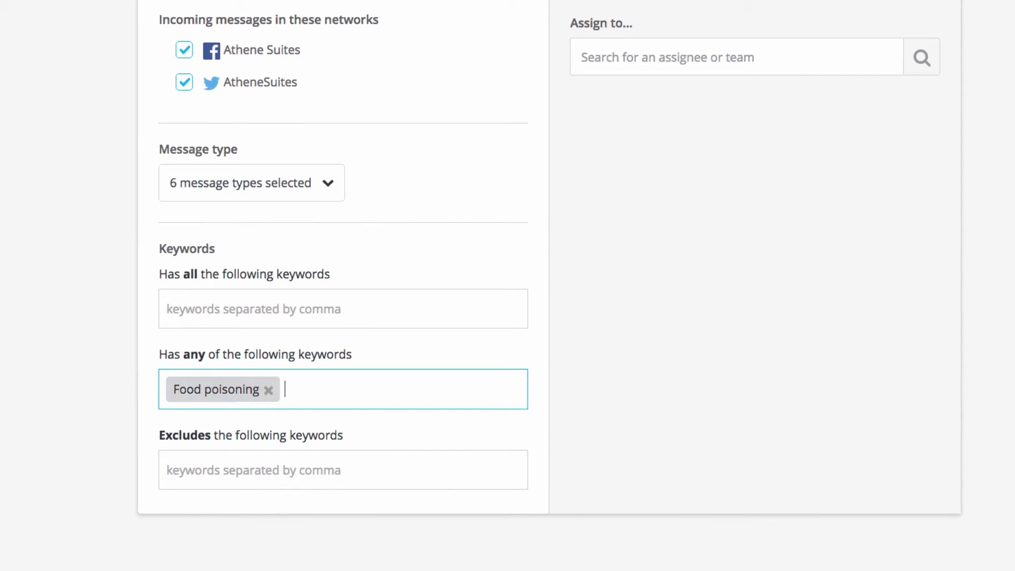
type(",sick,gross,")
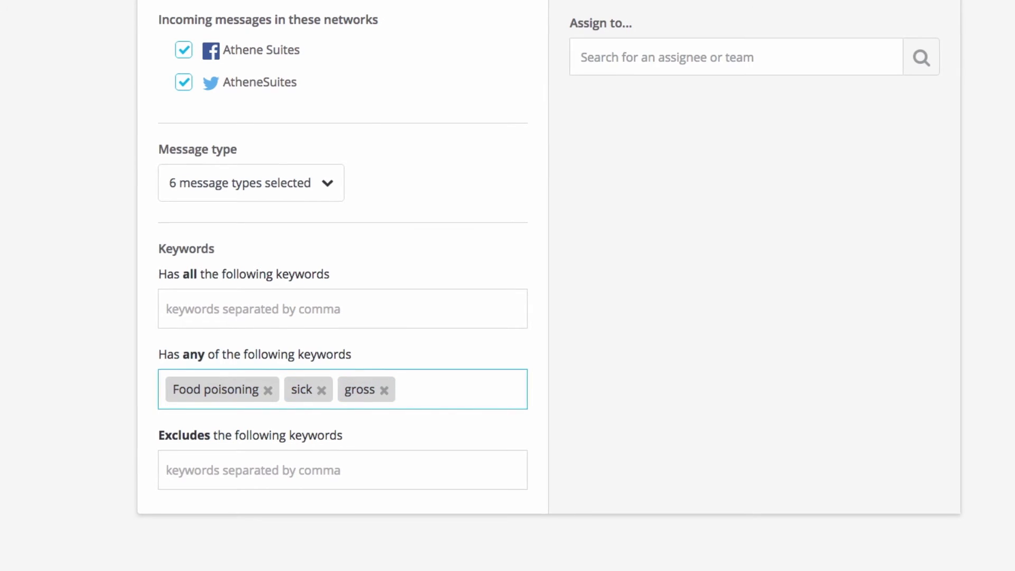
left_click(823, 59)
type("a")
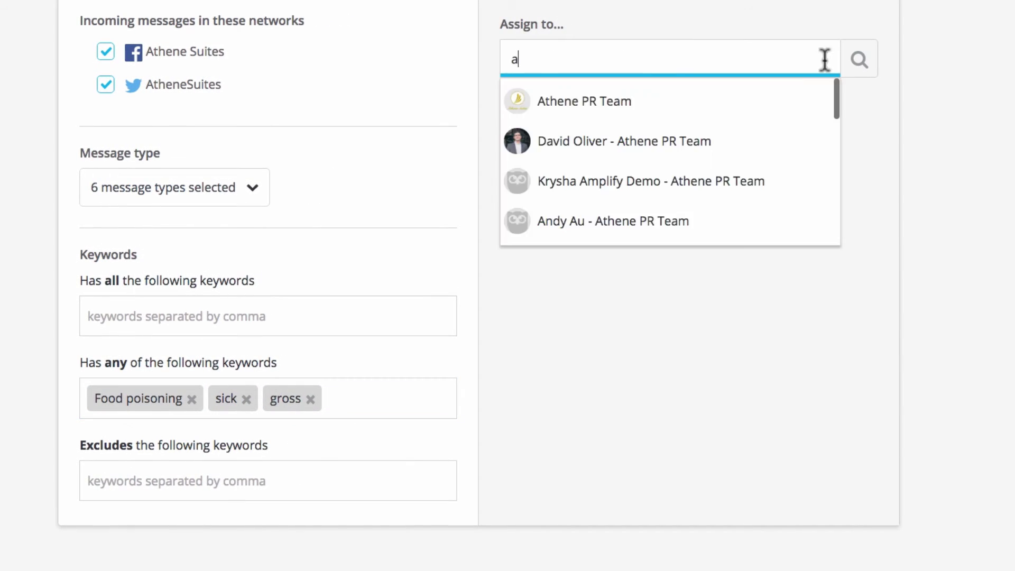
left_click(748, 100)
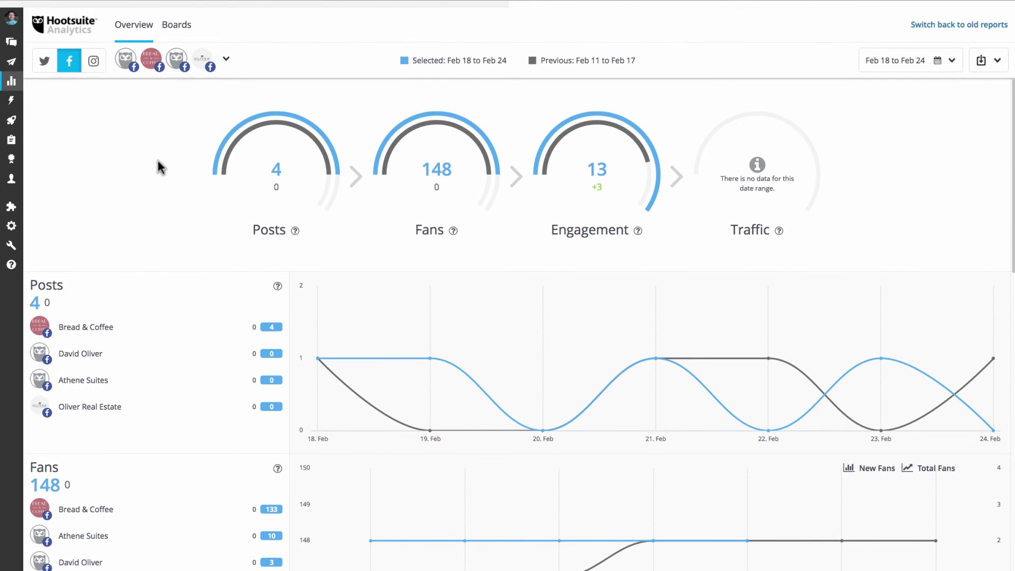
- Create a new analytics board from the Team tab's Assignments template
left_click(179, 30)
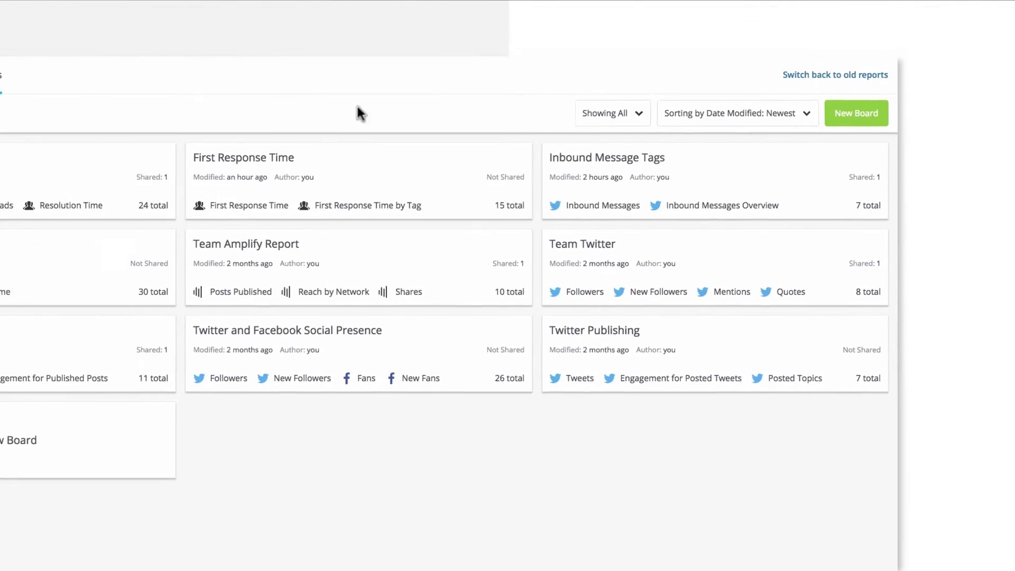
left_click(833, 106)
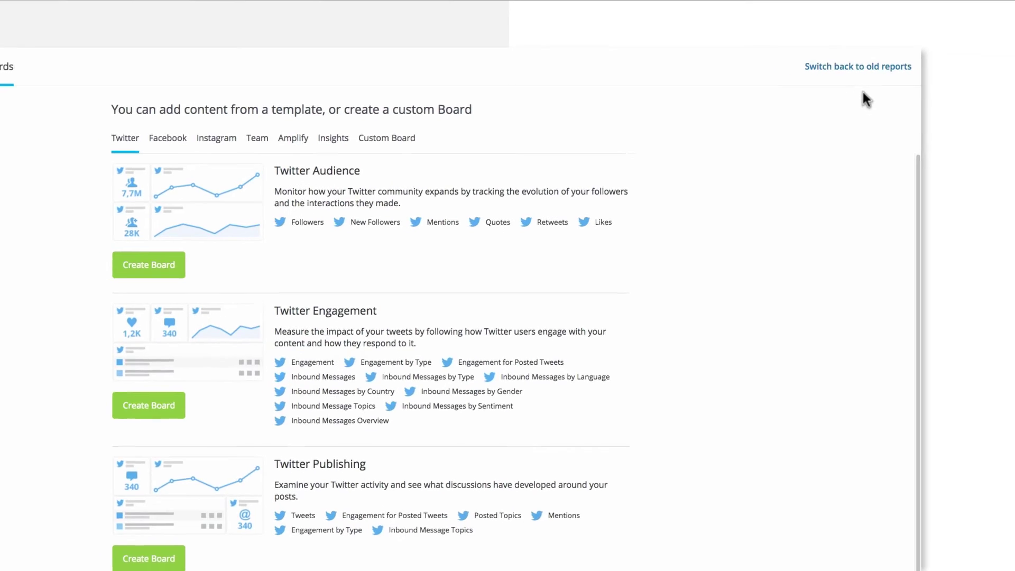
left_click(394, 80)
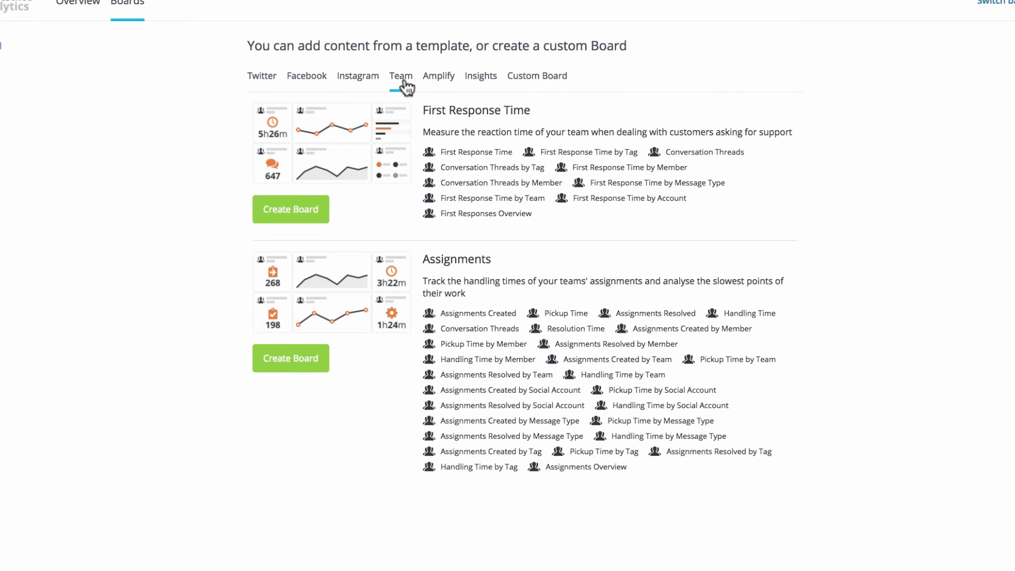
left_click(318, 361)
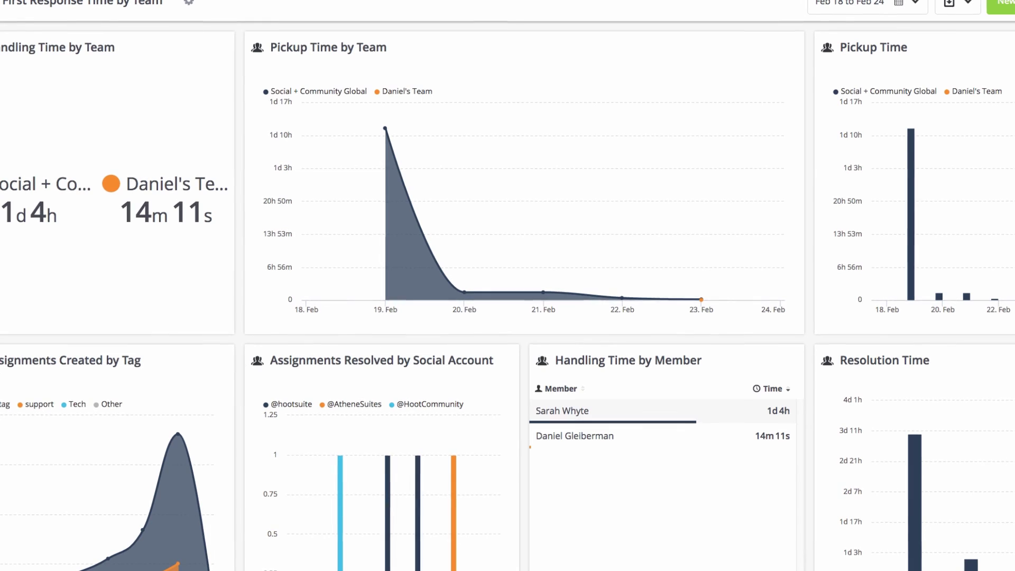